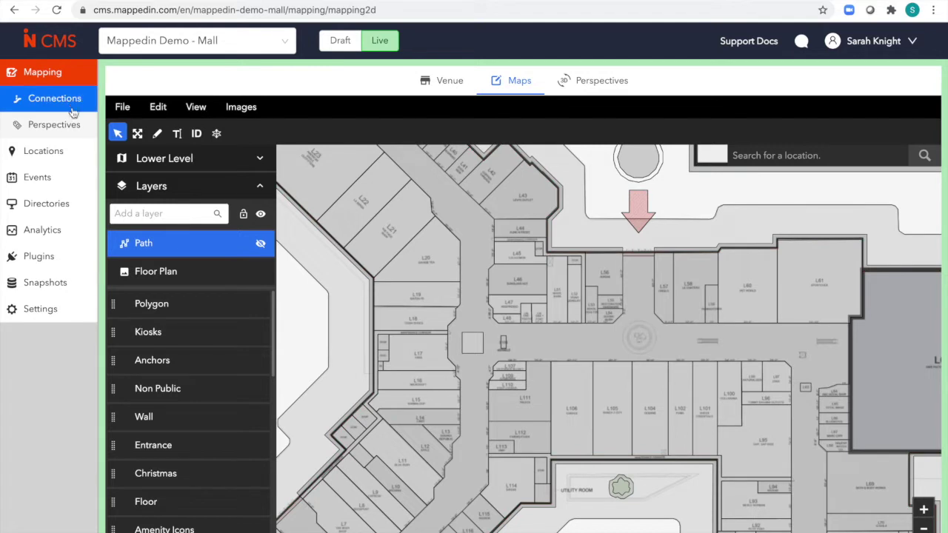
- Check the venue list and File options, keeping the demo mall without changes
mouse_move(63, 152)
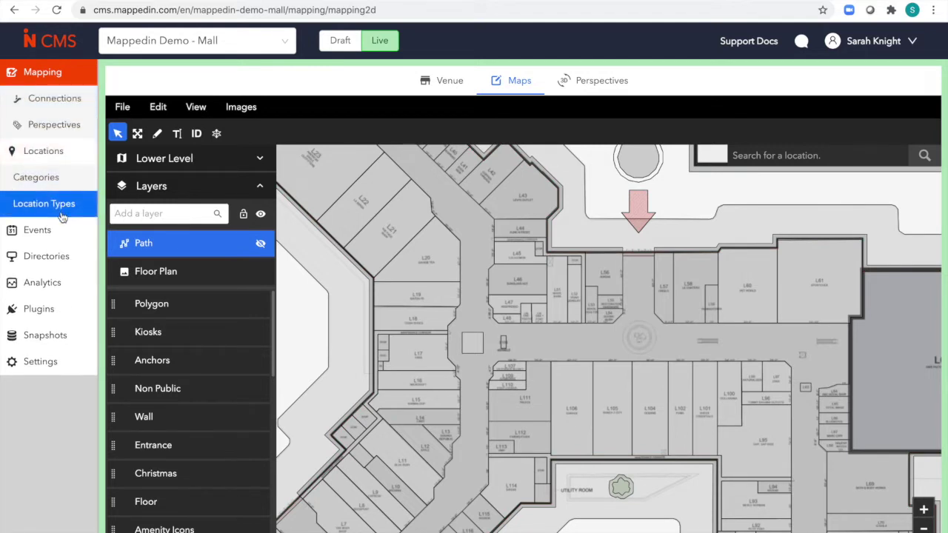
left_click(272, 45)
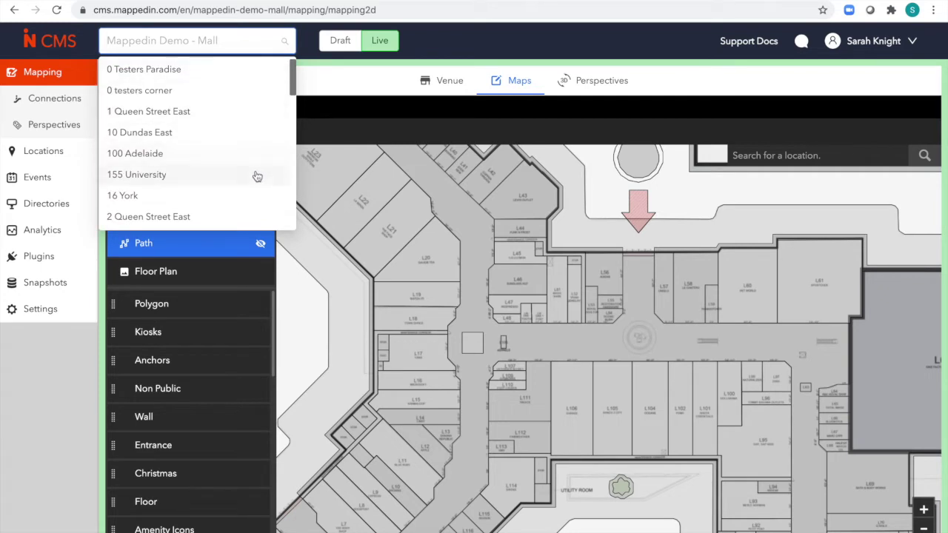
left_click(483, 49)
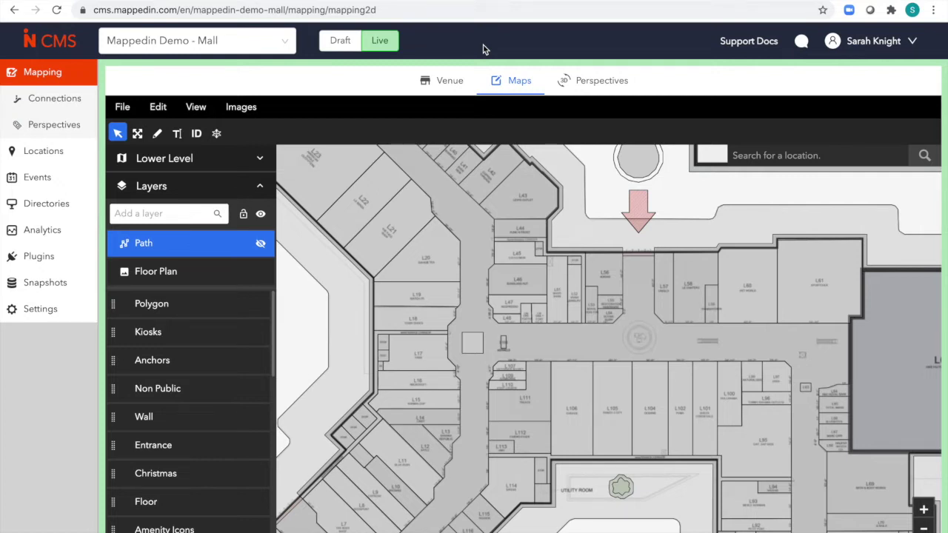
left_click(122, 108)
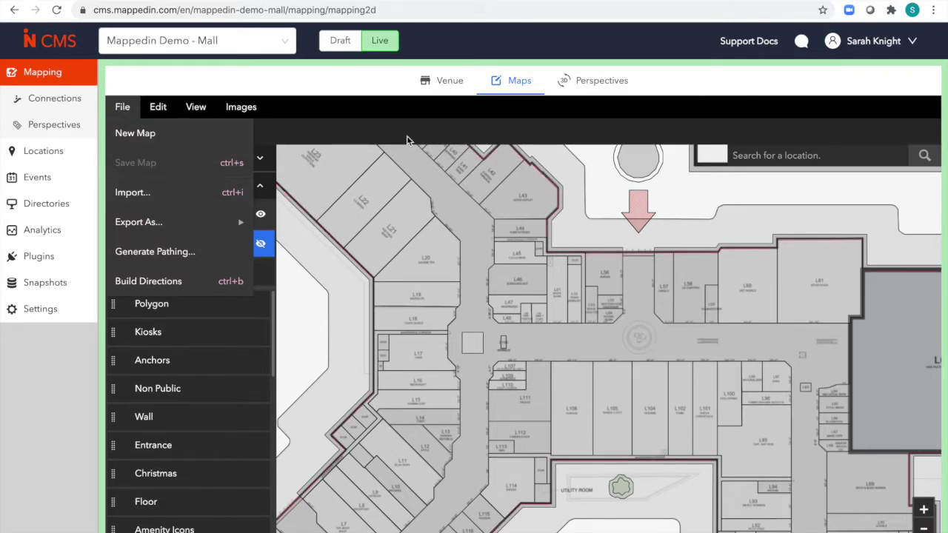
left_click(390, 129)
- Zoom the Lower Level map in on the stores around L106 Garage, keeping the Path layer hidden
left_click(260, 213)
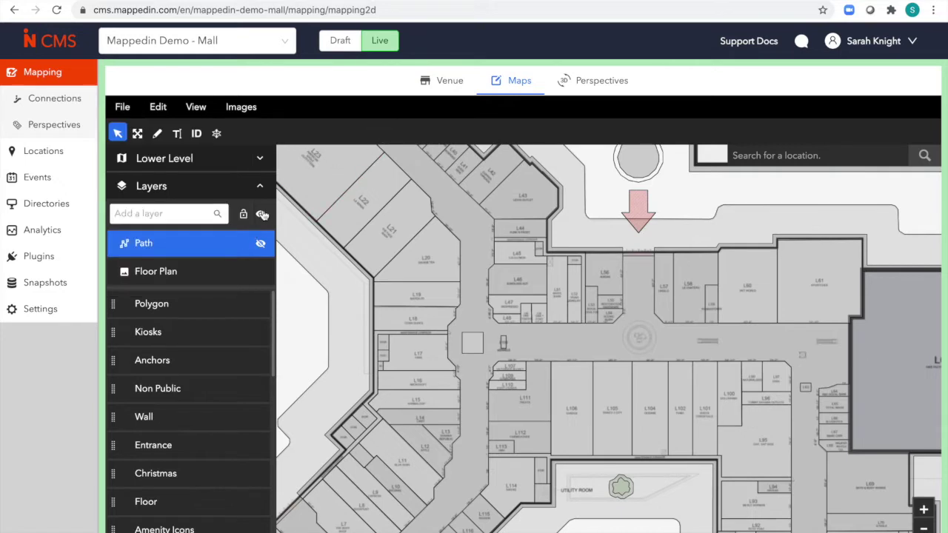
scroll(574, 372, "up", 2)
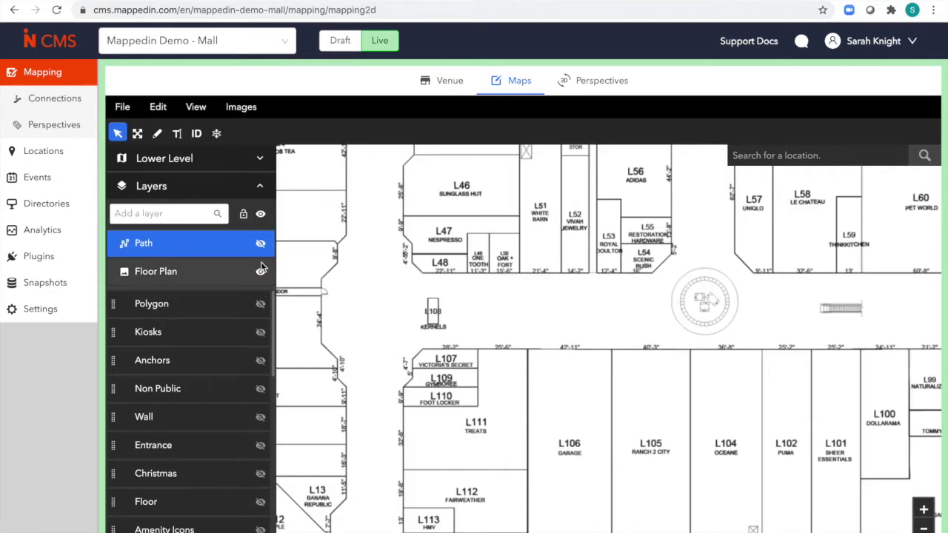
left_click(261, 216)
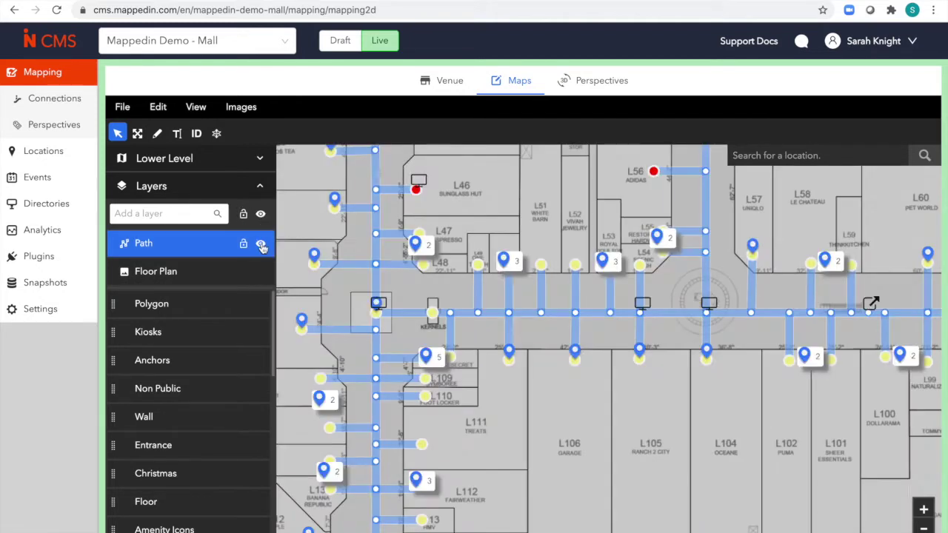
left_click(261, 244)
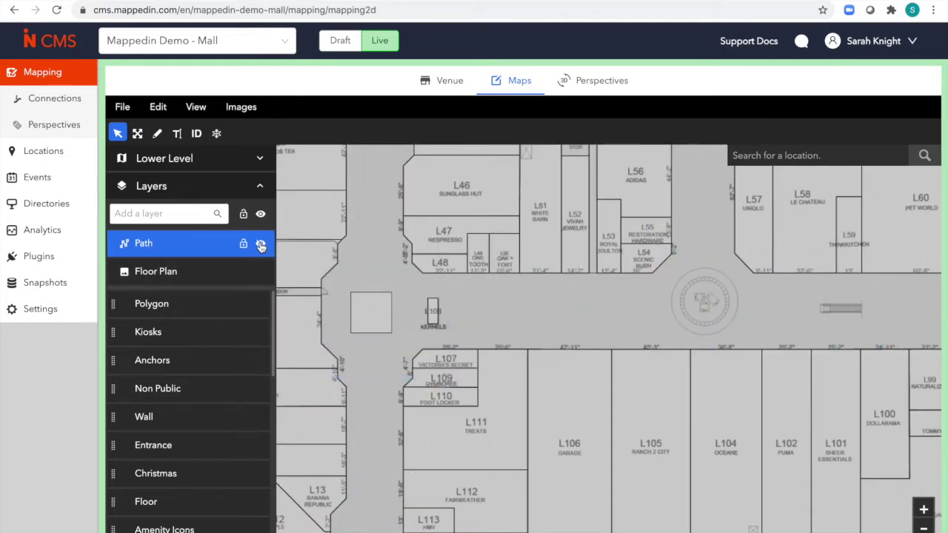
- Select store polygon L106 and look through its Material and Image settings
left_click(586, 425)
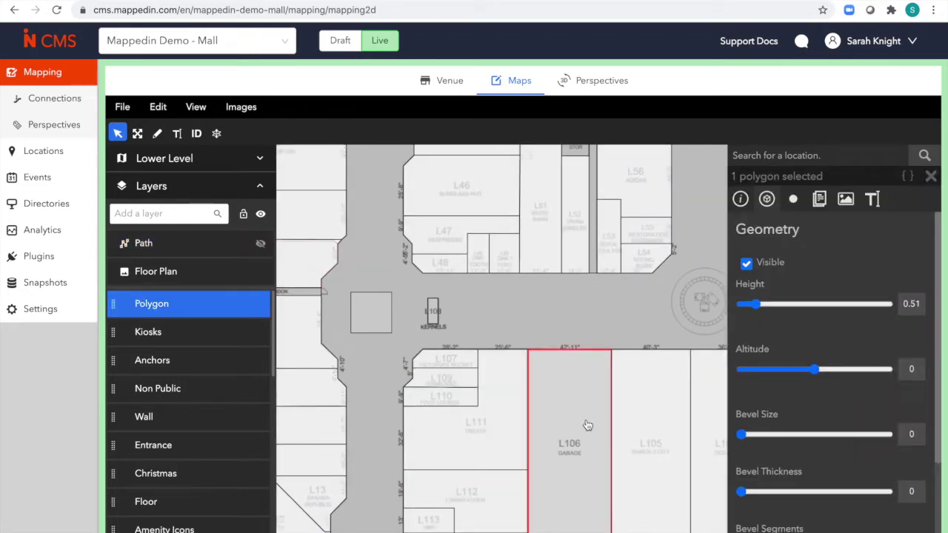
left_click(794, 198)
left_click(749, 277)
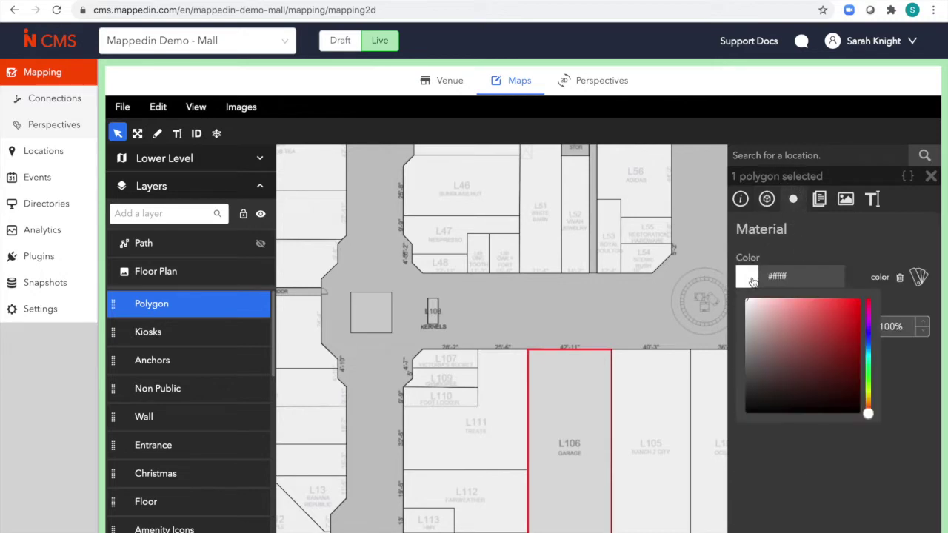
left_click(846, 198)
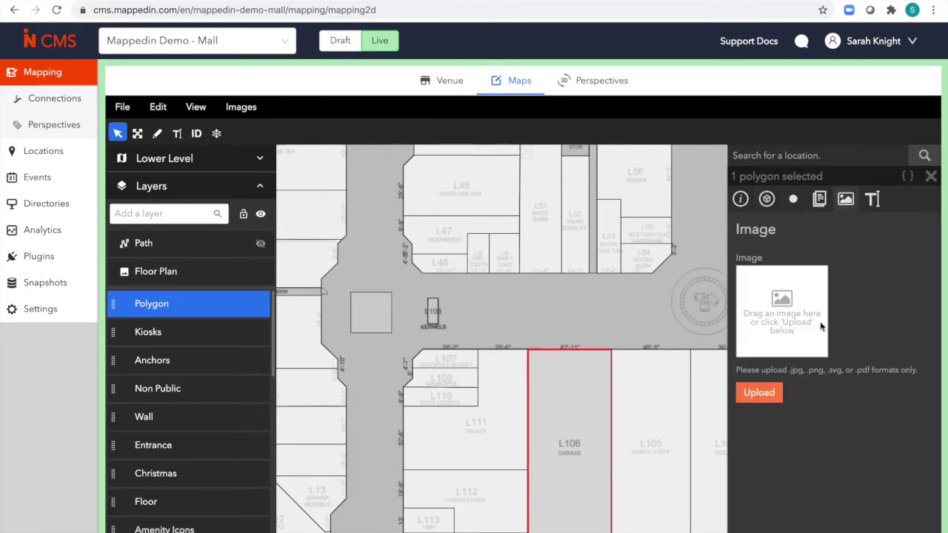
- Undo the accidental shift of L106's outline and show its ID, name and linked Apple location
left_click(157, 133)
left_click_drag(581, 425, 593, 340)
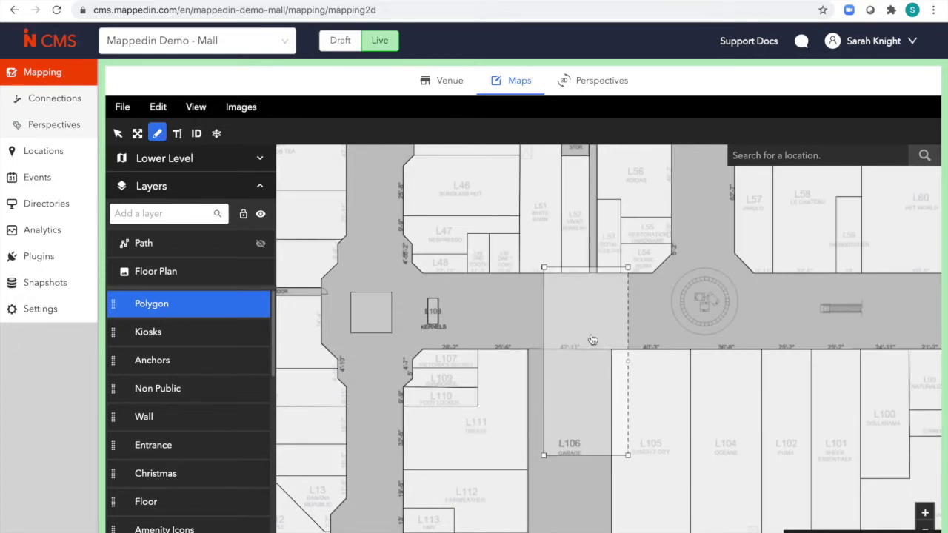
key("ctrl+z")
left_click(117, 134)
left_click(569, 423)
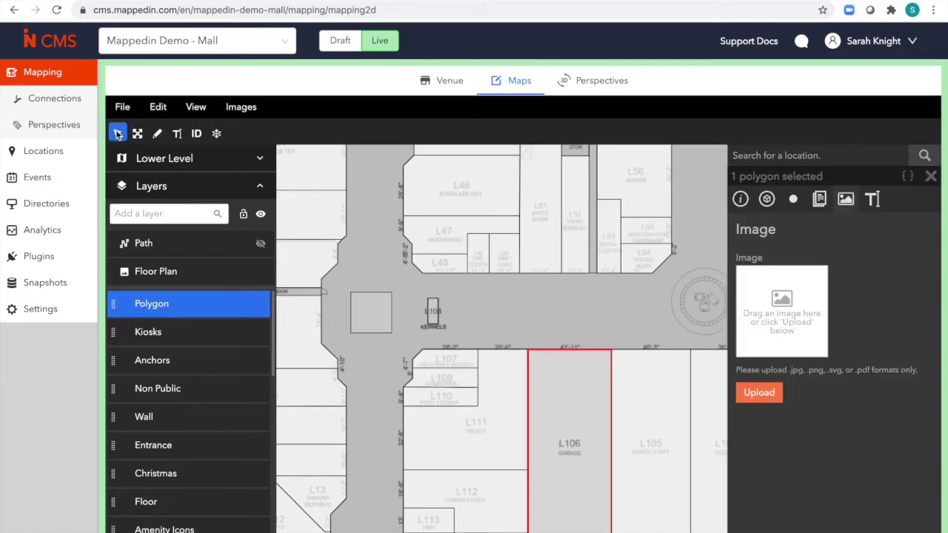
left_click(740, 199)
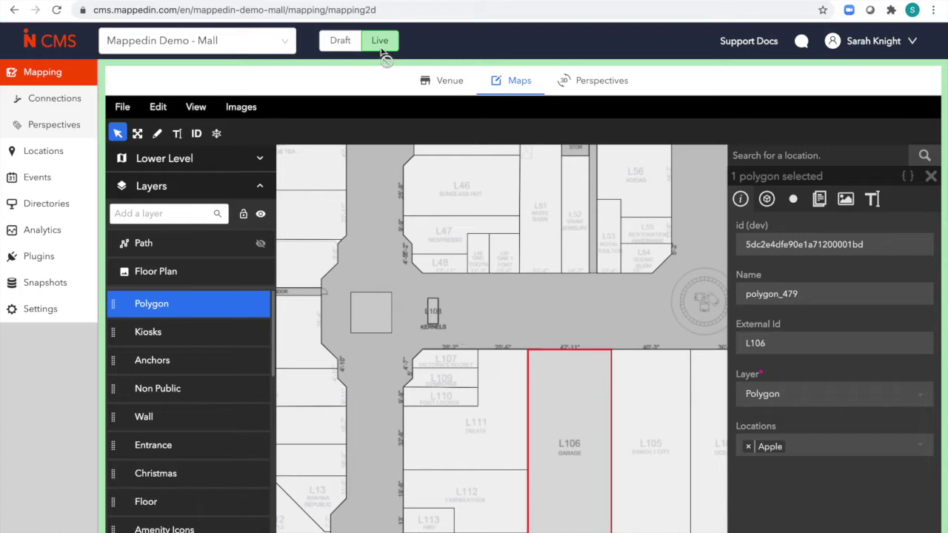
- Switch the map to Draft mode and hide the path network
left_click(340, 41)
left_click(560, 171)
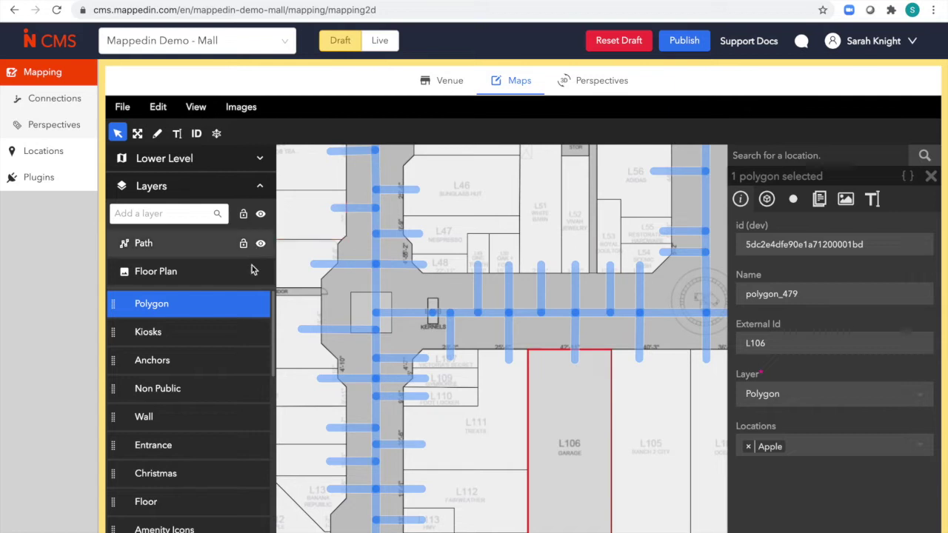
left_click(259, 245)
- Combine the L106 and L105 unit polygons into a single merged unit
left_click_drag(545, 335, 358, 286)
left_click(157, 133)
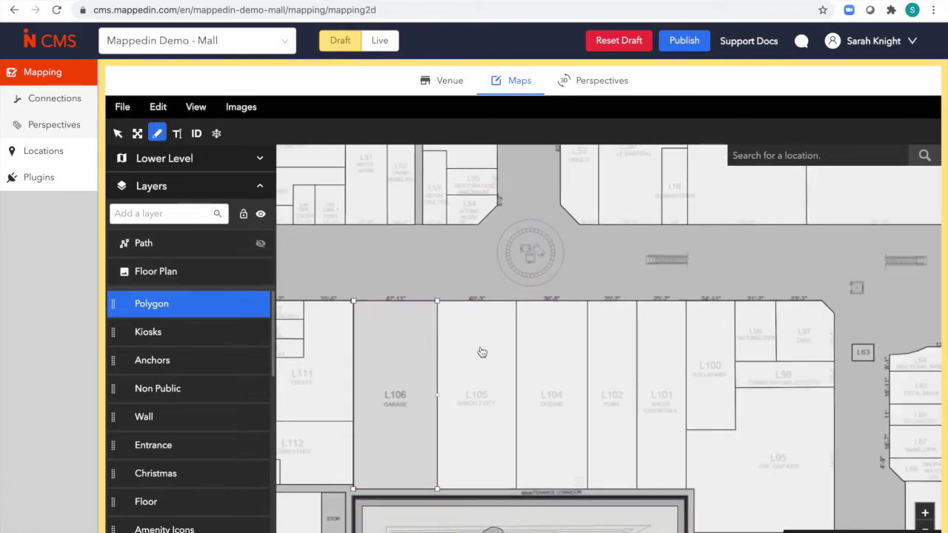
left_click(482, 352)
left_click(159, 109)
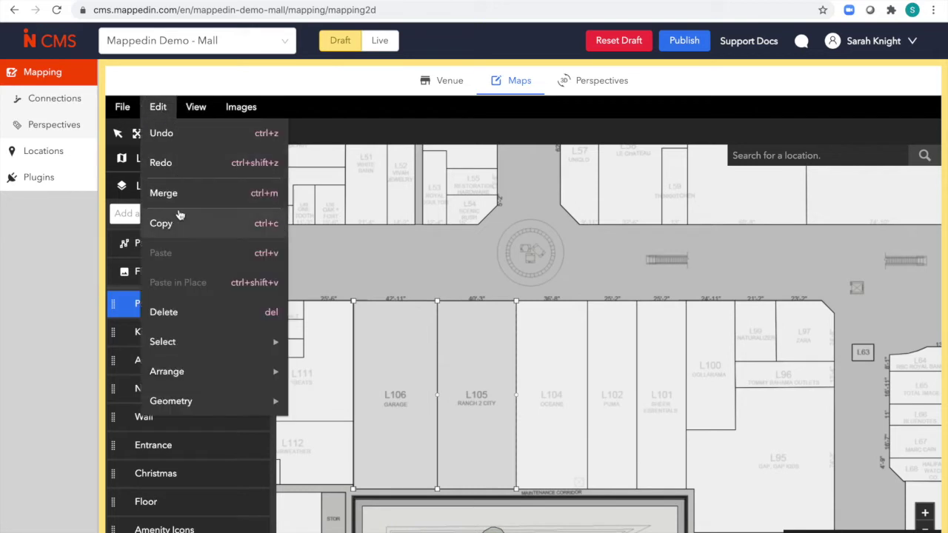
left_click(182, 204)
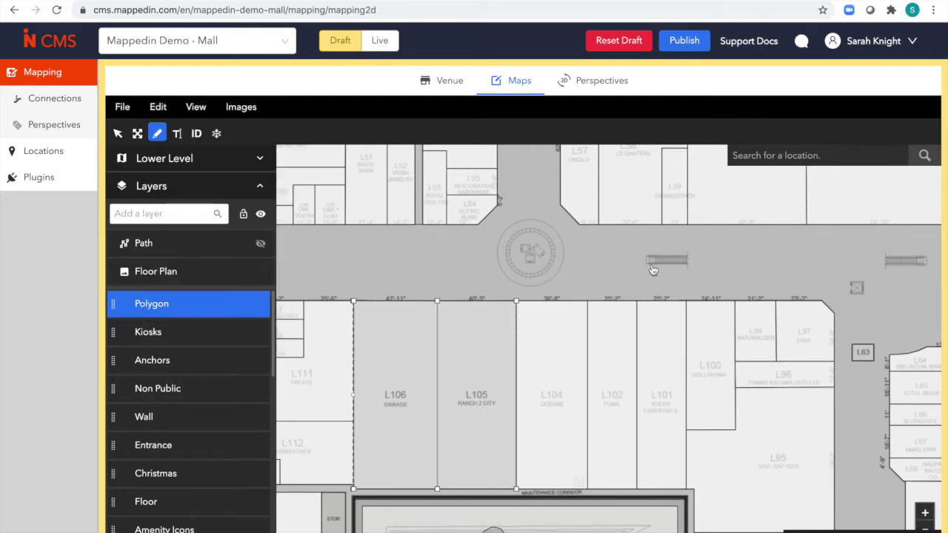
left_click_drag(654, 270, 377, 428)
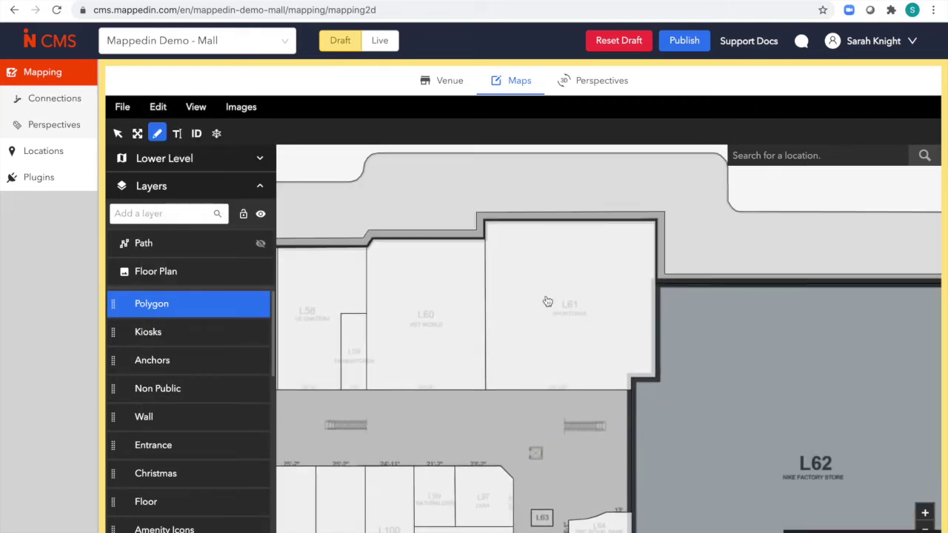
- Divide the L61 Sportchek polygon in two with a vertical line through its middle
left_click(118, 134)
left_click(501, 257)
left_click(523, 265)
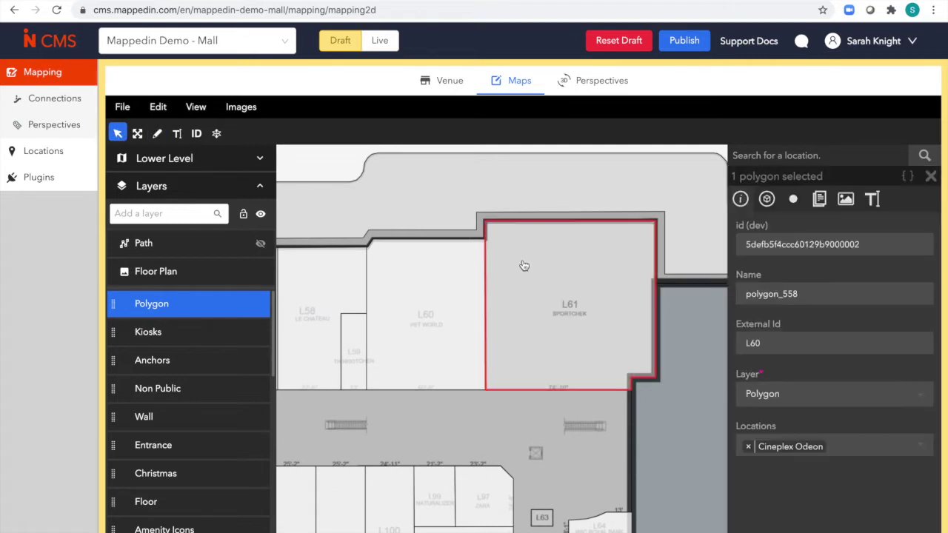
left_click(568, 191)
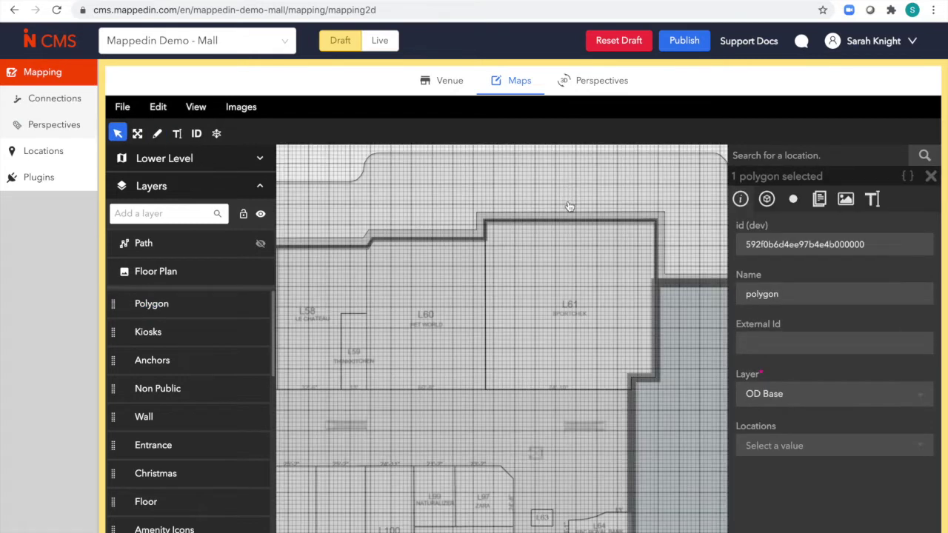
left_click(217, 133)
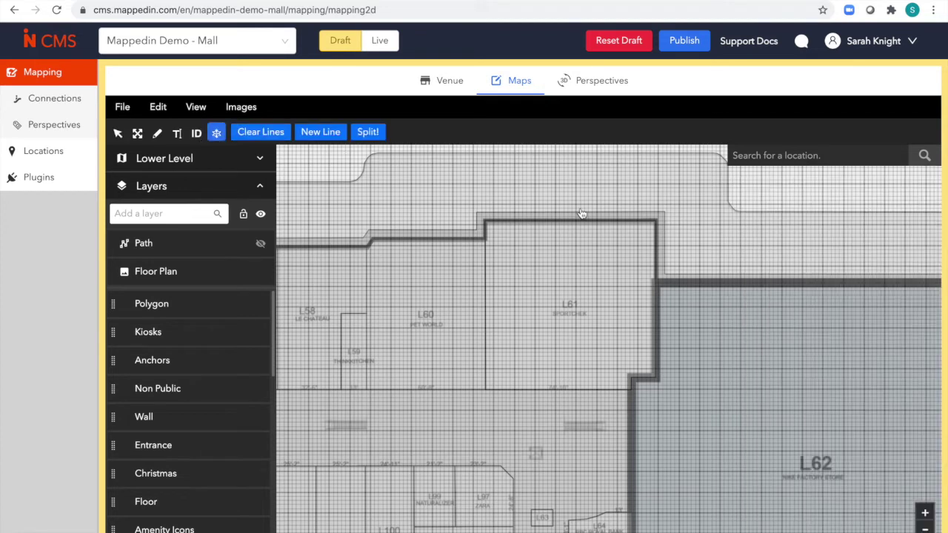
left_click(576, 404)
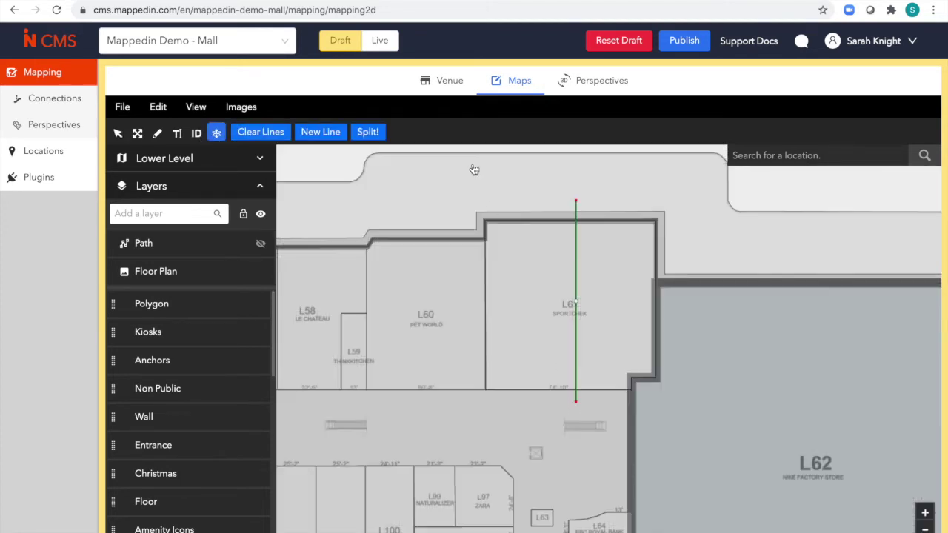
left_click(534, 288)
left_click(365, 134)
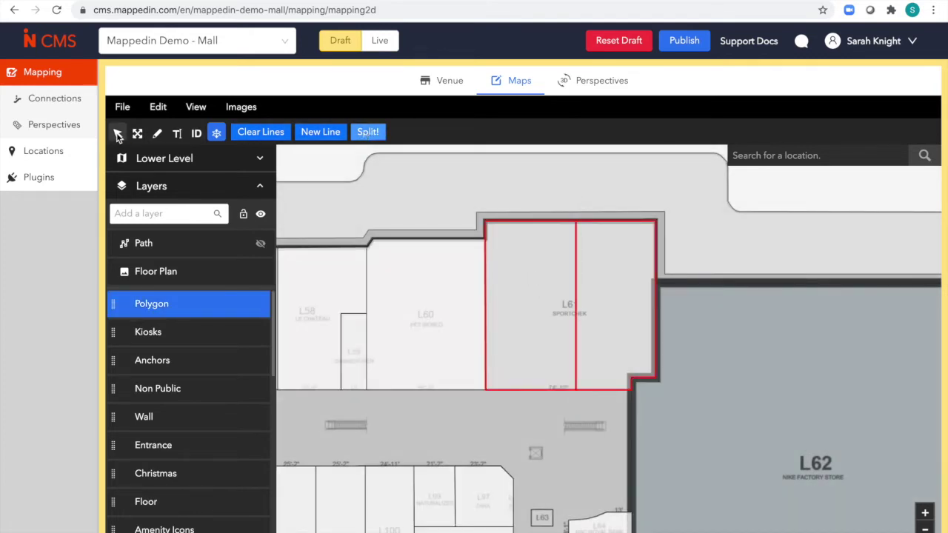
left_click(118, 133)
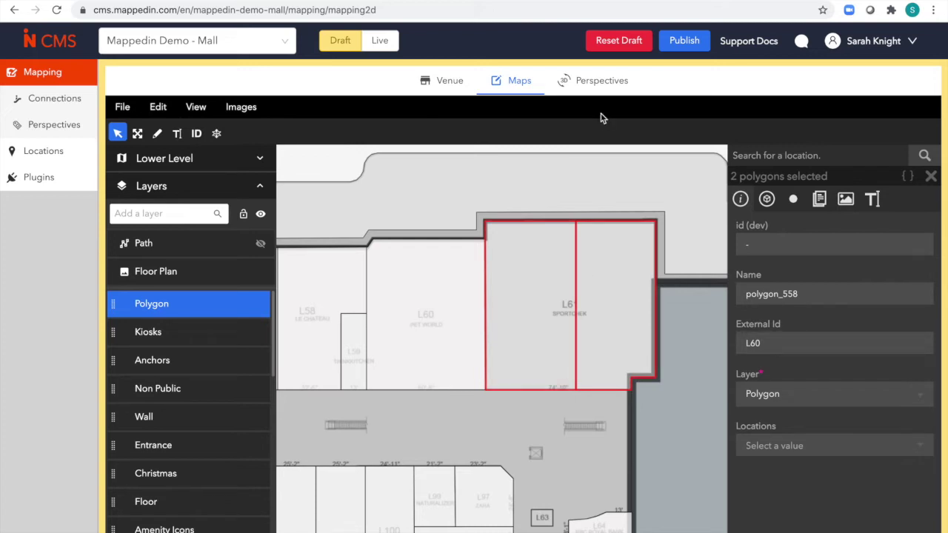
- Open the Website perspective in the 3D editor and select the Nordstrom store polygon
left_click(603, 83)
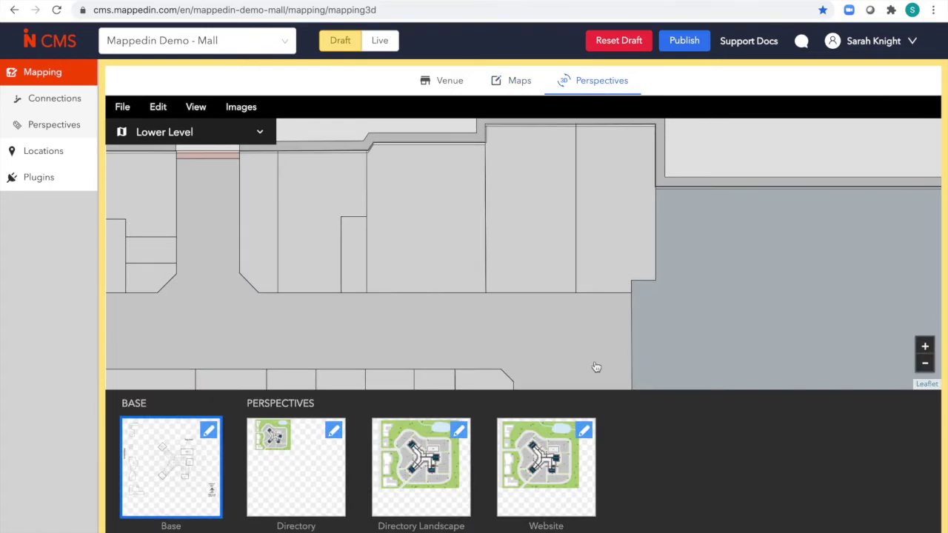
left_click(584, 430)
left_click(579, 471)
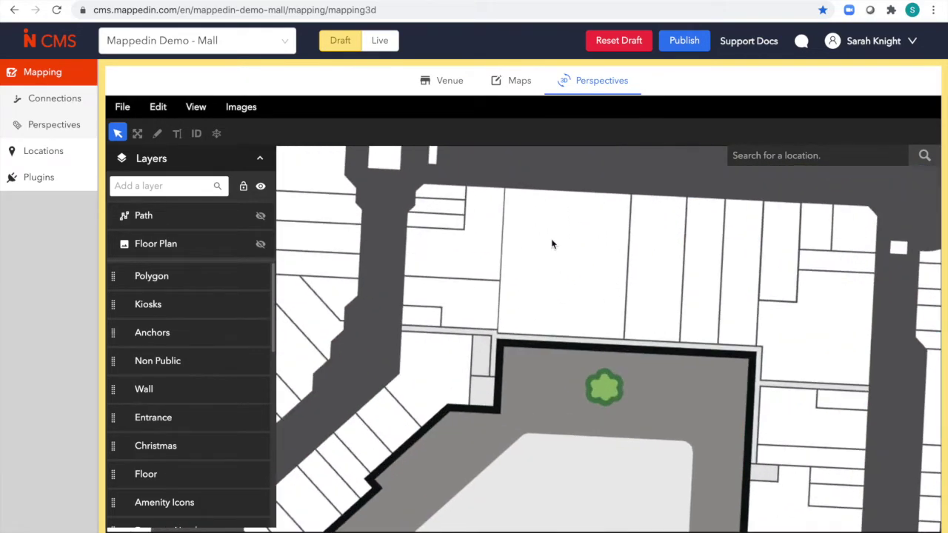
left_click_drag(593, 270, 296, 420)
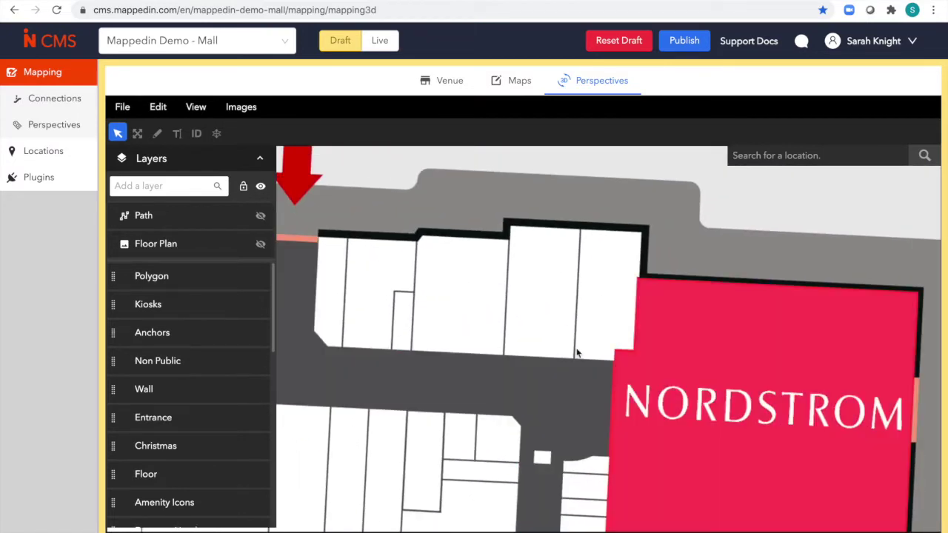
left_click(717, 371)
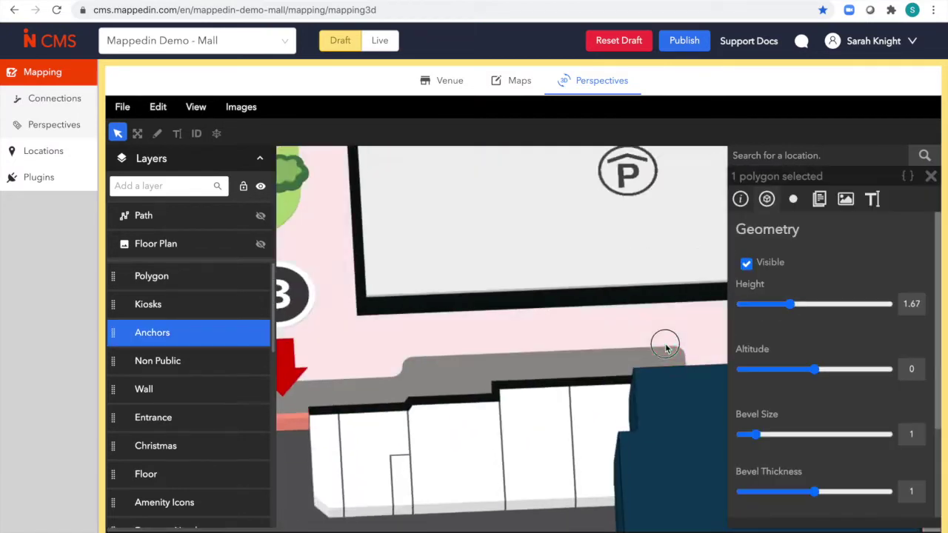
- Lower Nordstrom's 3D height to 0.53 and publish the draft map
left_click_drag(791, 304, 759, 311)
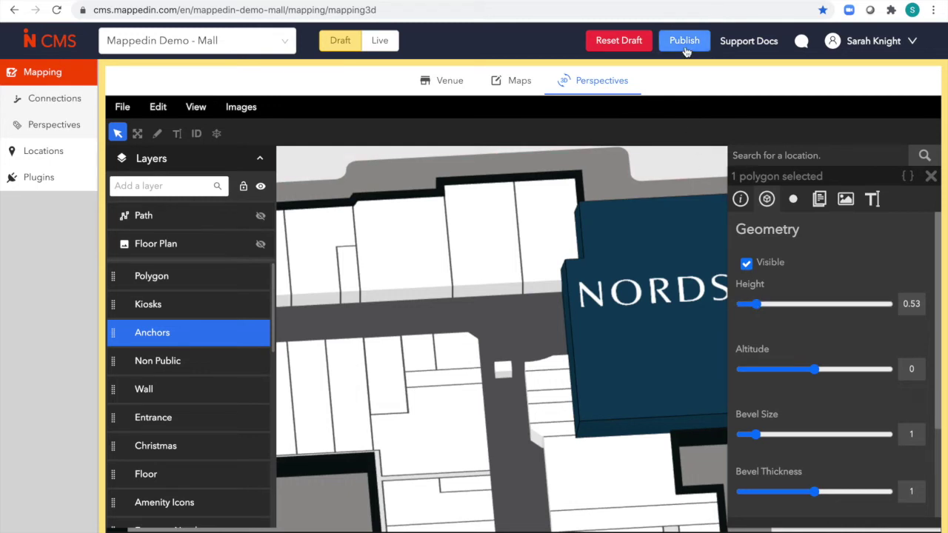
left_click(685, 44)
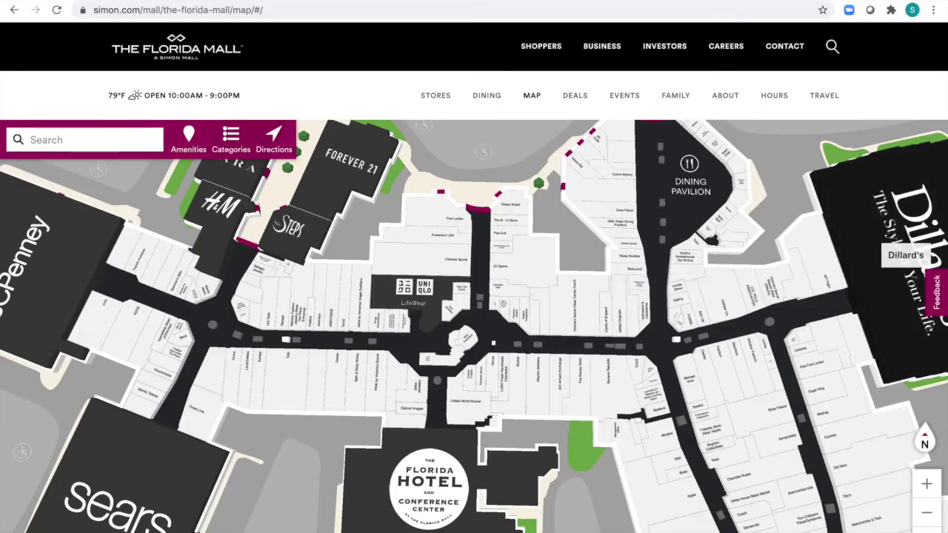
- Pan the Florida Mall map on simon.com toward Dillard's, the hotel and Dick's Sporting Goods
left_click_drag(642, 307, 503, 226)
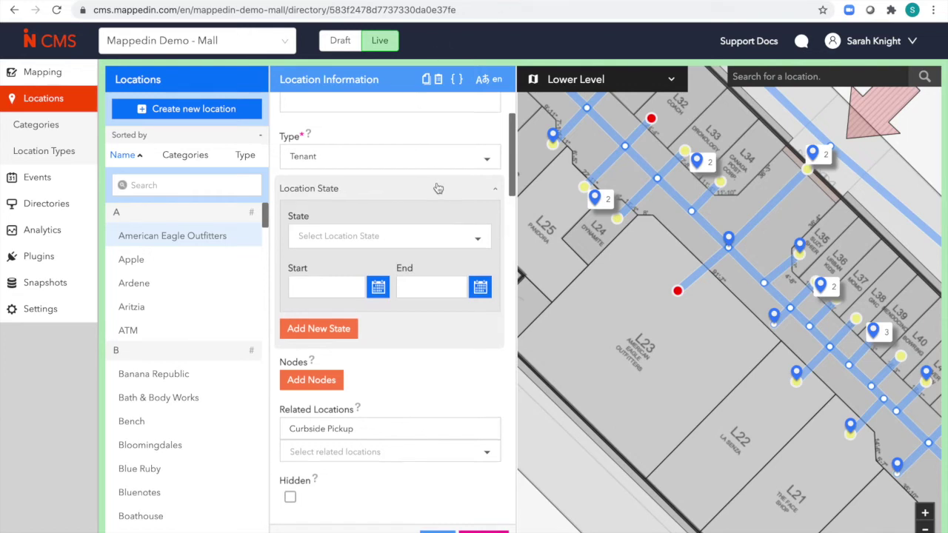
- Scroll American Eagle Outfitters' Location Information panel back to the top
scroll(437, 188, "up", 2)
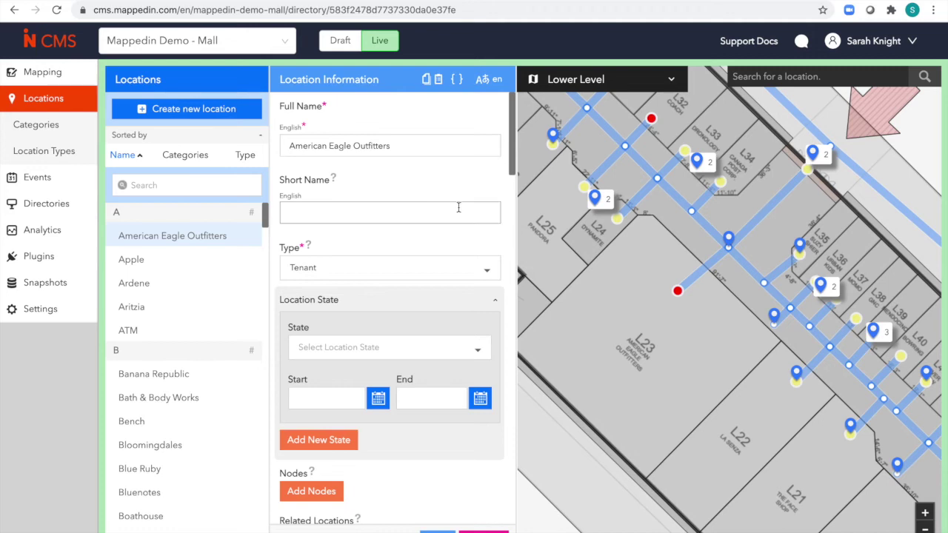
- Attach the L23 Lower Level node and set the state to Coming Soon
left_click(326, 492)
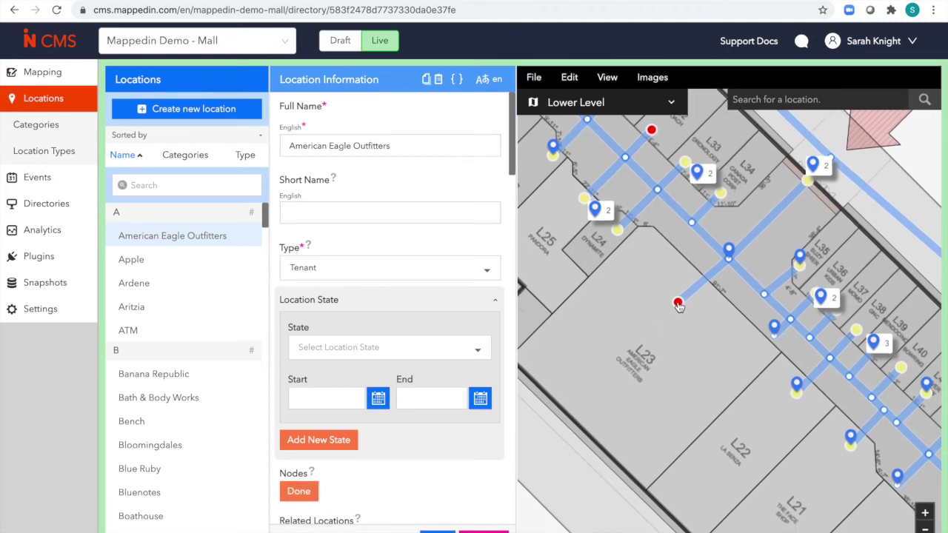
left_click(679, 304)
left_click(447, 352)
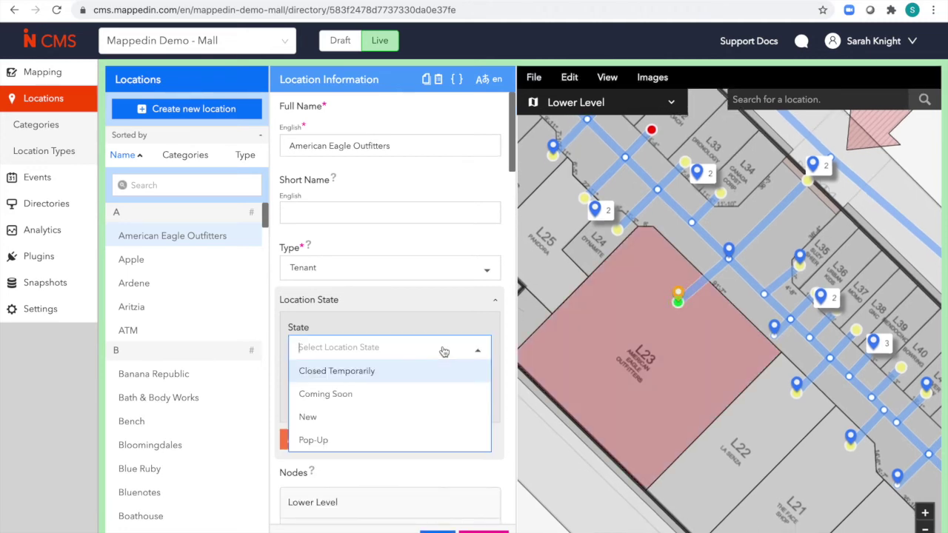
left_click(411, 396)
- Give the Coming Soon state a start date of 12/14/20 and end date of 01/13/21
left_click(378, 400)
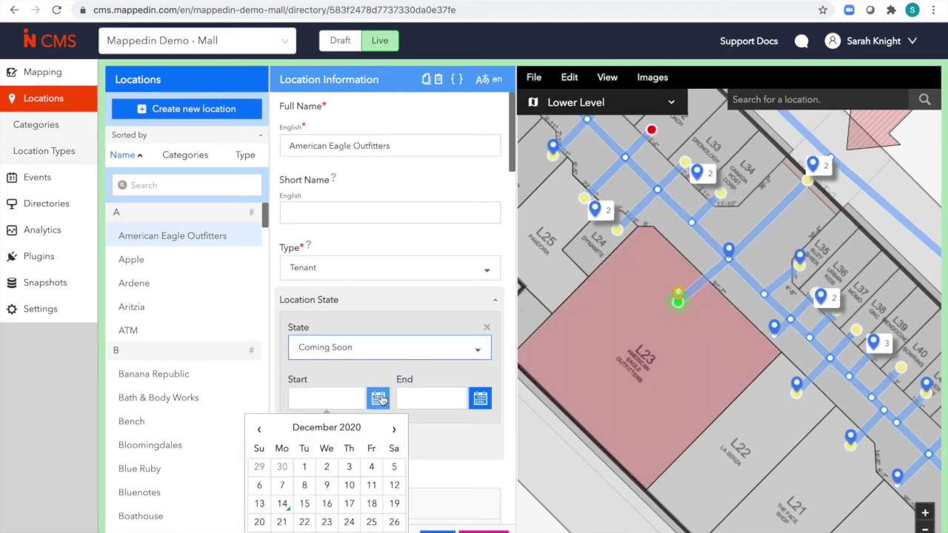
left_click(281, 503)
left_click(481, 403)
left_click(498, 429)
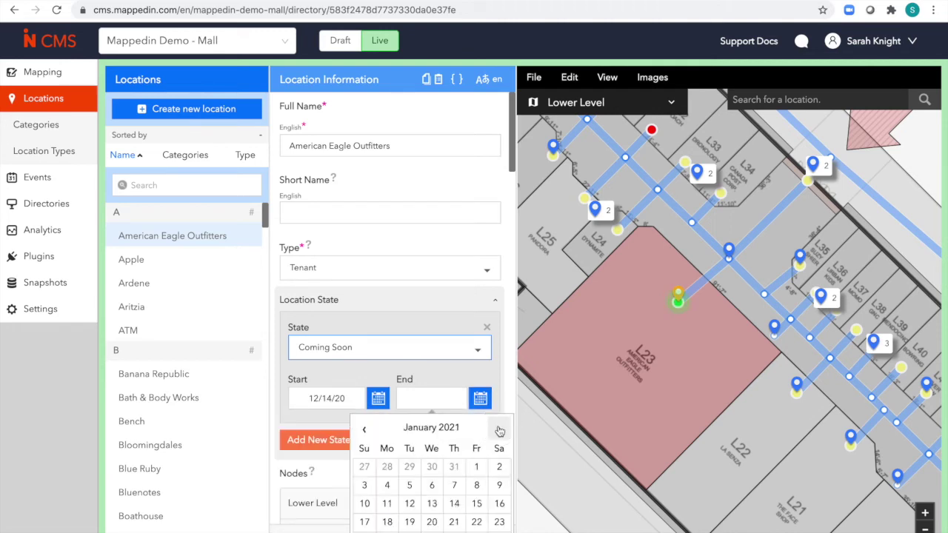
left_click(433, 505)
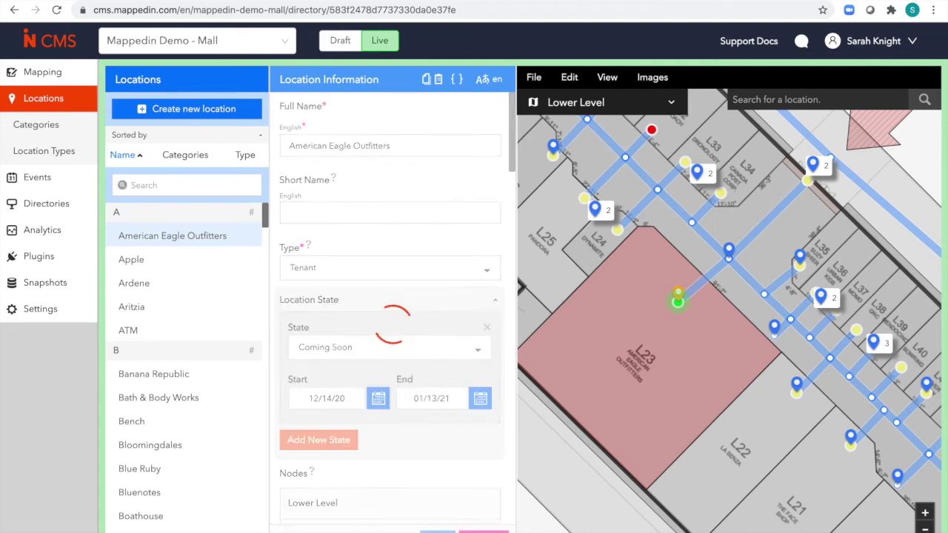
- Set Banana Republic's state to Closed Temporarily starting 12/14/20
left_click(185, 378)
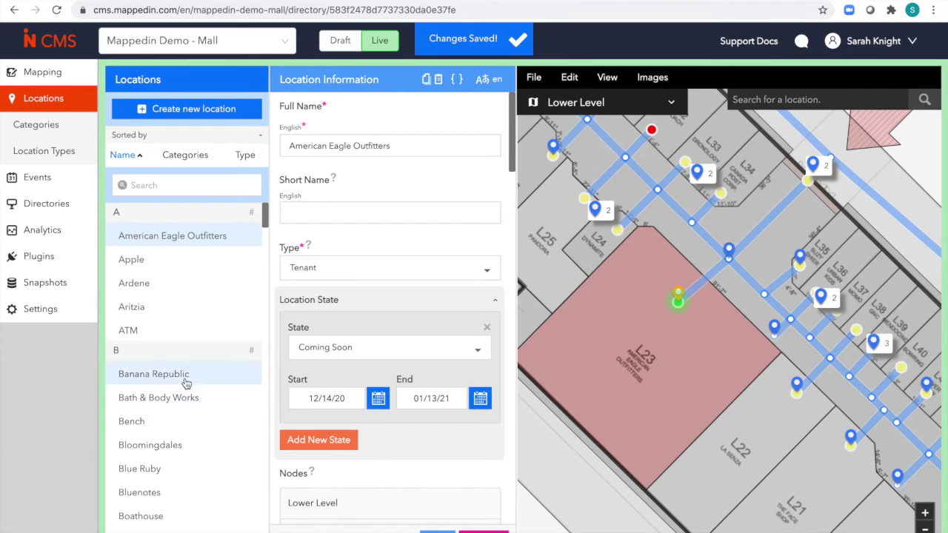
left_click(435, 357)
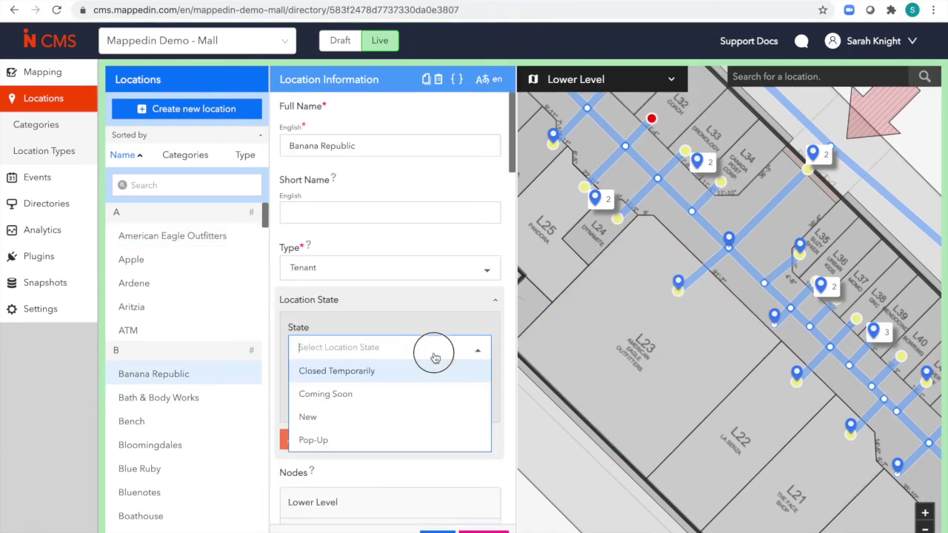
left_click(435, 370)
left_click(379, 407)
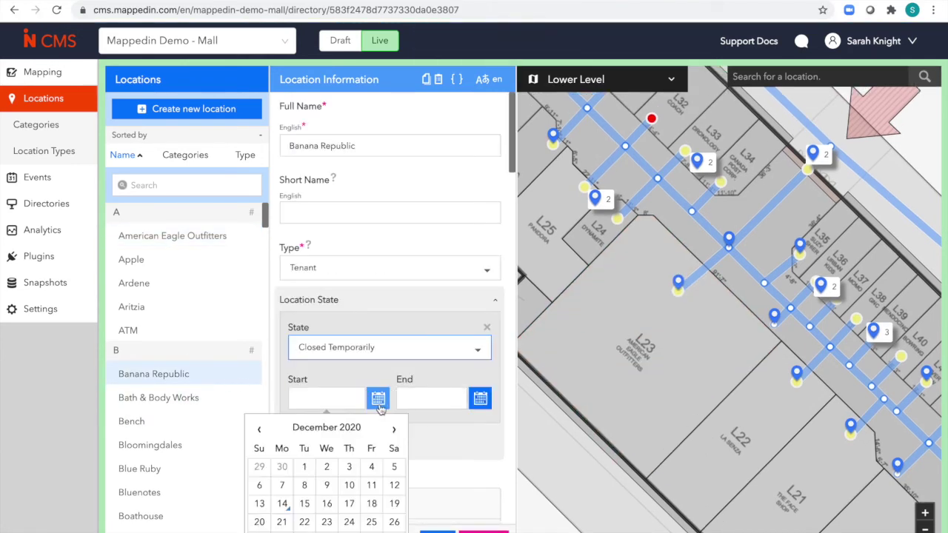
left_click(284, 502)
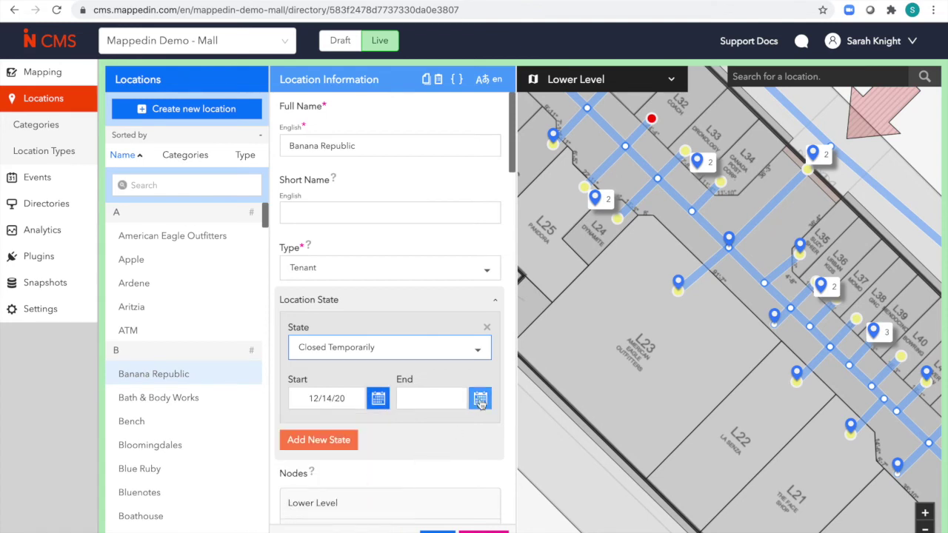
- Set the closure's end date to 02/17/21 and save Banana Republic's state
left_click(480, 400)
left_click(498, 432)
left_click(498, 432)
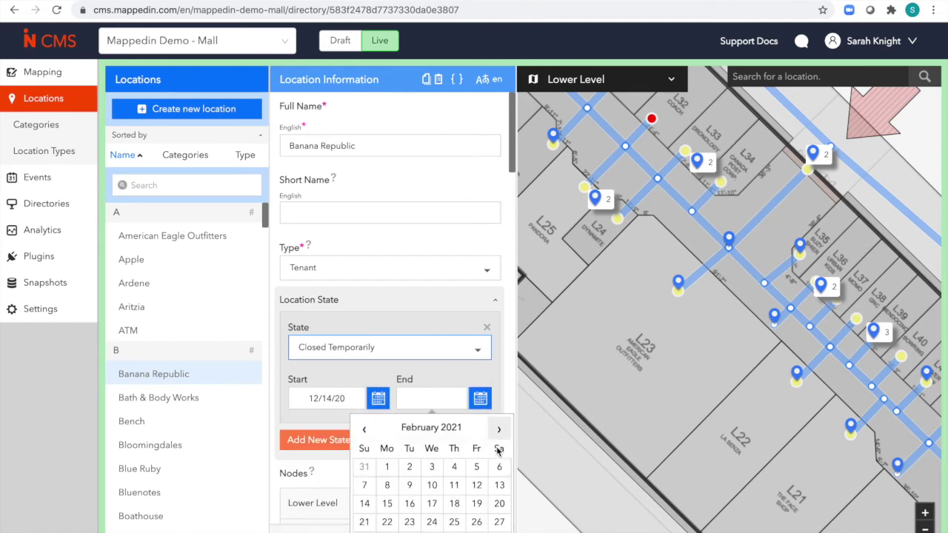
left_click(434, 508)
left_click(437, 531)
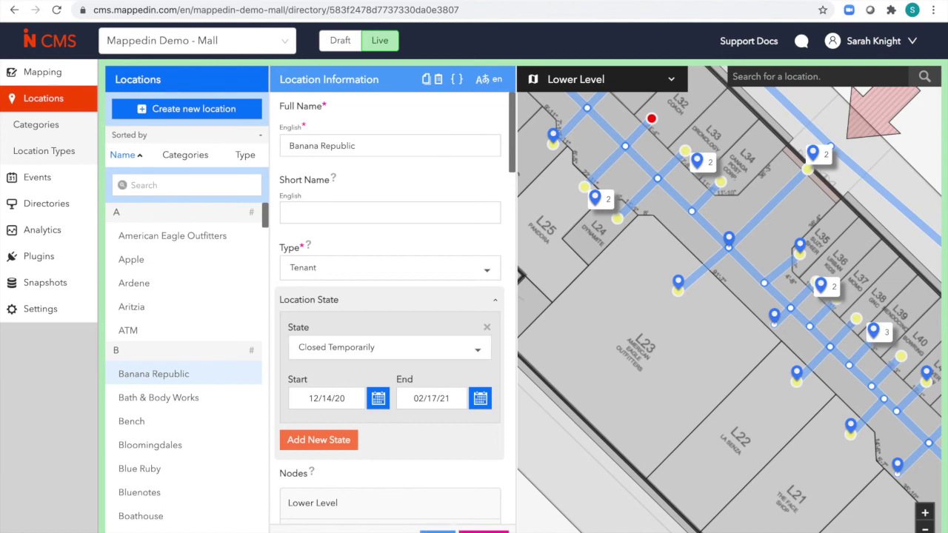
left_click(192, 185)
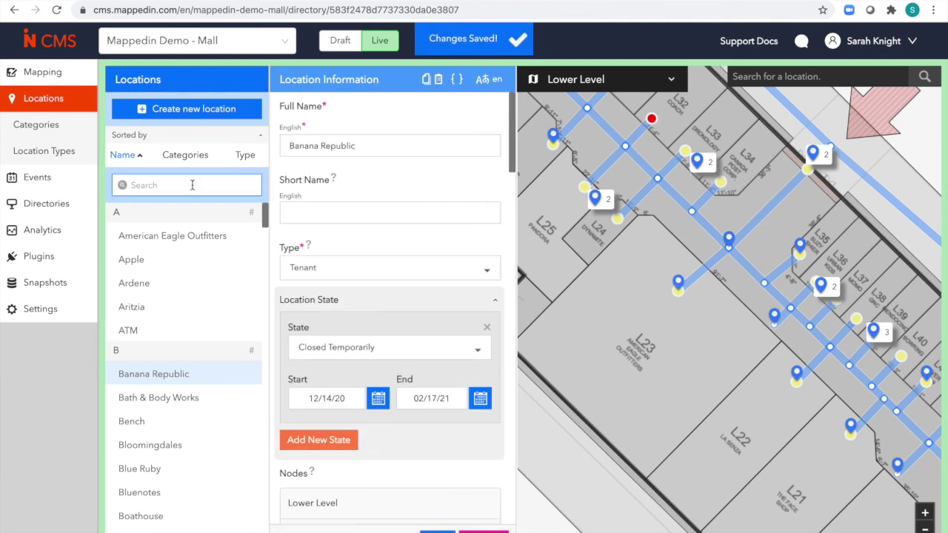
- Find the Sunglass Hut location and delete its existing map node
type("sun")
left_click(192, 243)
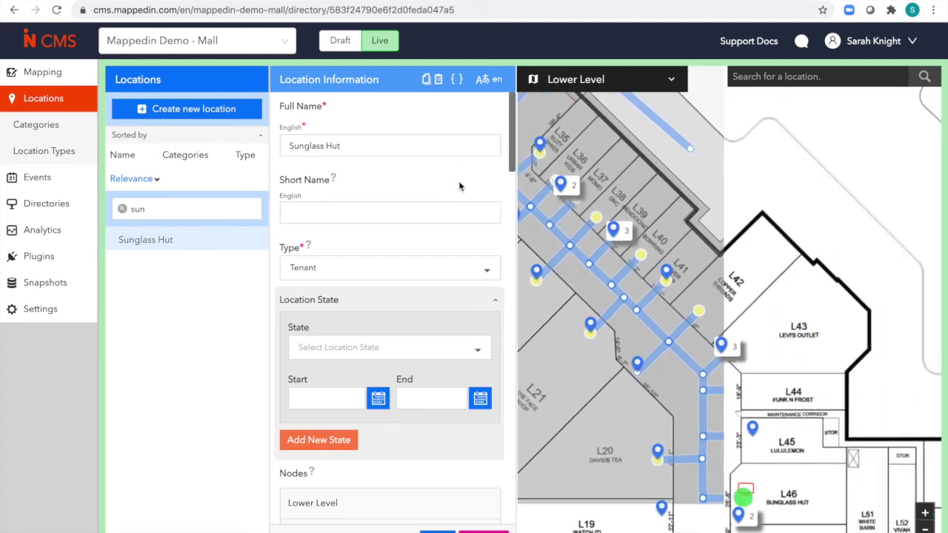
scroll(485, 411, "down", 2)
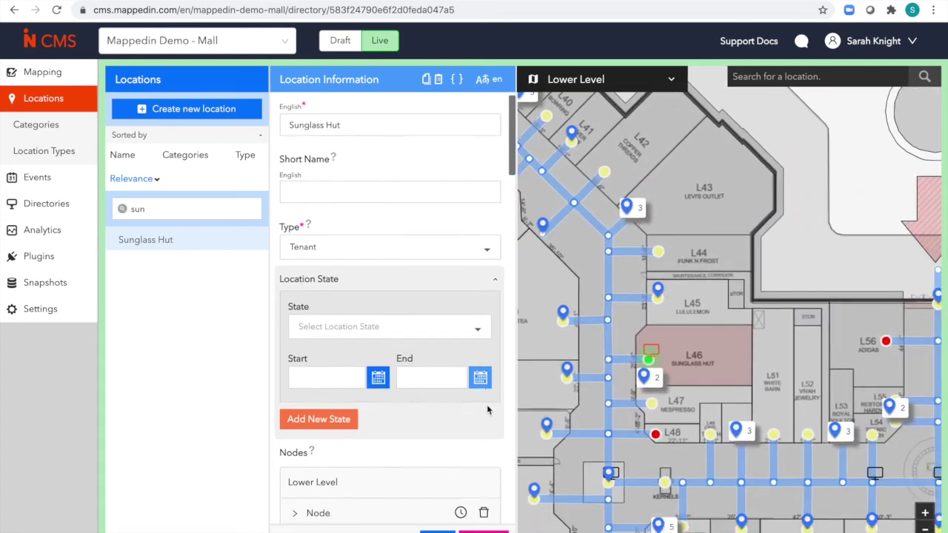
left_click(486, 434)
left_click(448, 377)
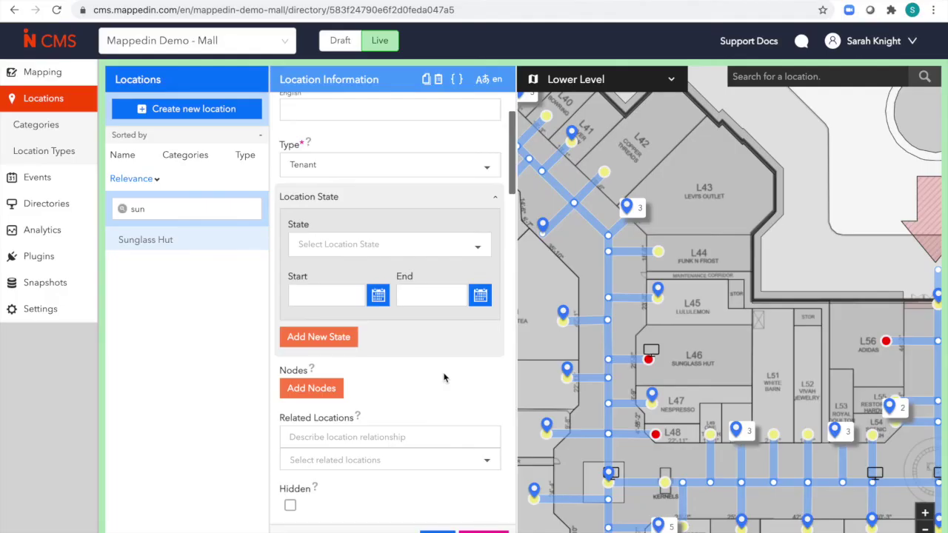
- Add a new Lower Level node for Sunglass Hut at unit L48
left_click(337, 388)
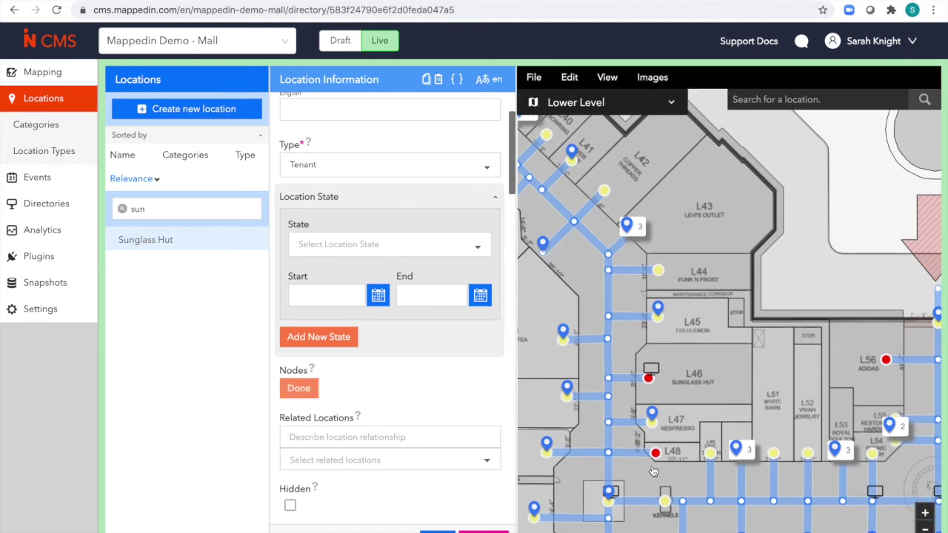
left_click(657, 448)
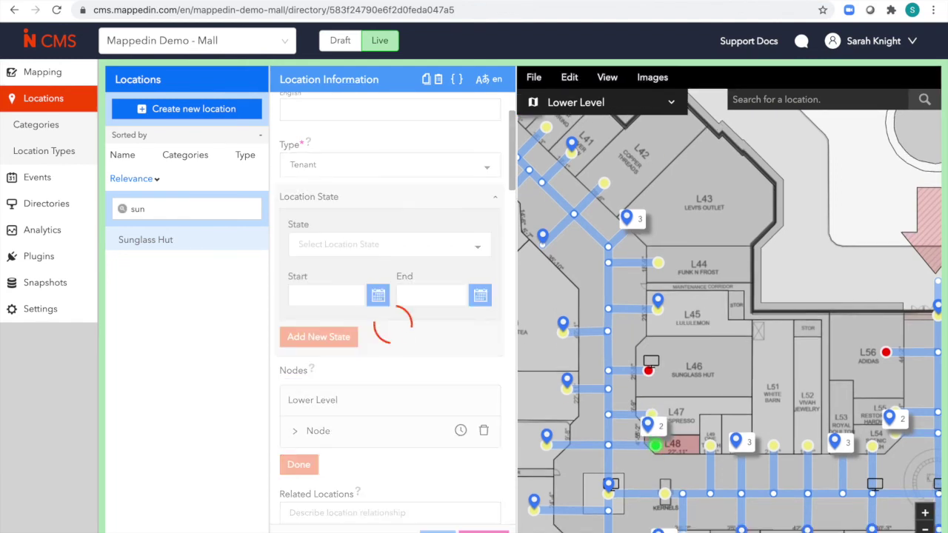
scroll(370, 387, "down", 1)
scroll(370, 388, "down", 3)
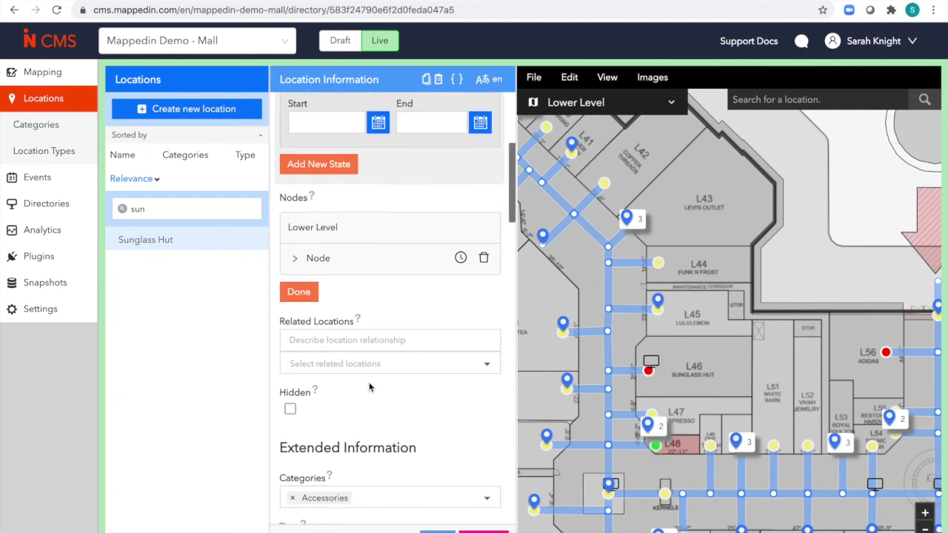
scroll(371, 386, "down", 3)
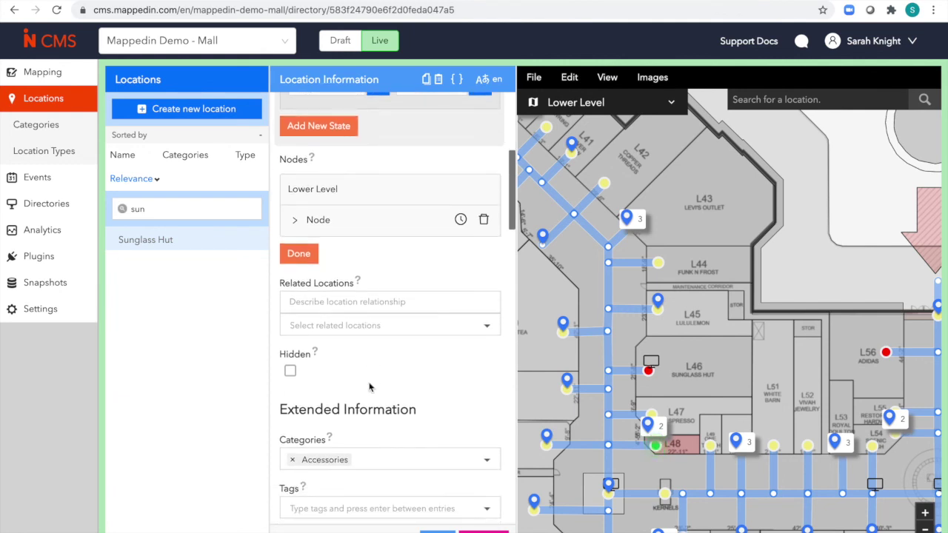
scroll(370, 387, "up", 2)
scroll(370, 387, "up", 8)
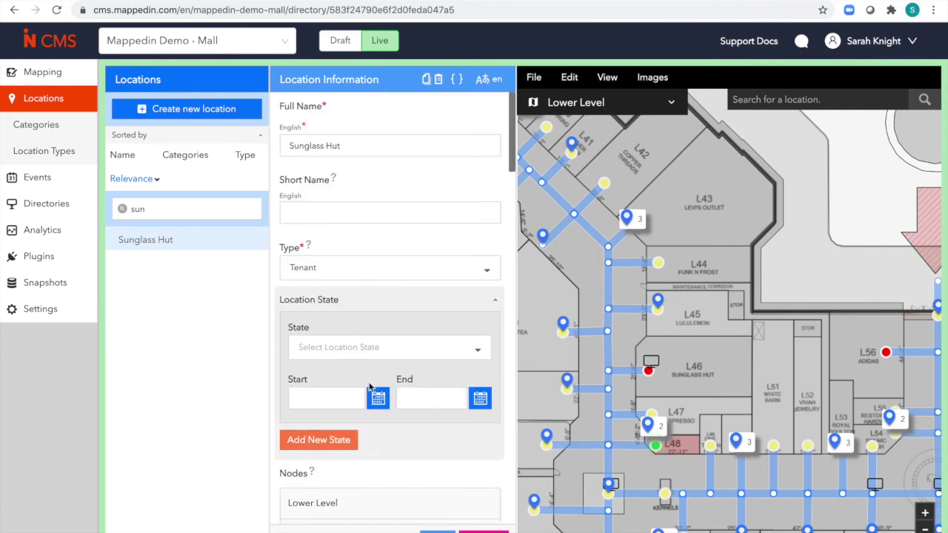